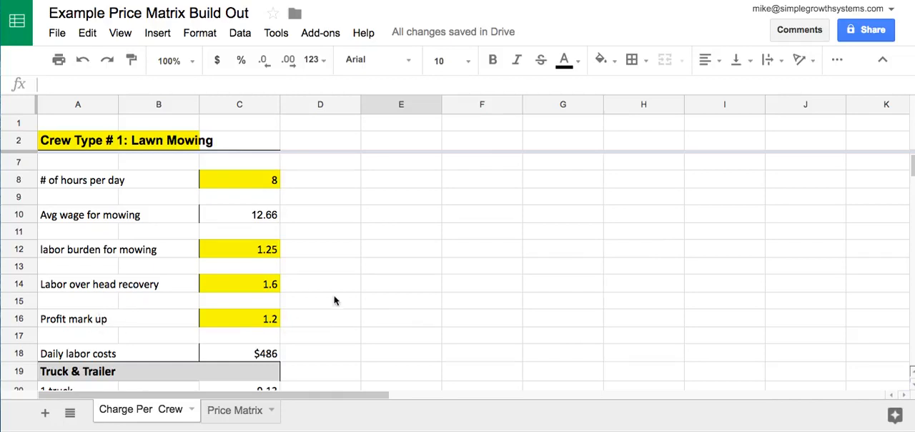
# - Review the Lawn Mowing crew's labor, truck and trailer, mower and maintenance costs through to the Hourly Bill Rate on the Charge Per Crew sheet
pyautogui.scroll(-1, 334, 301)
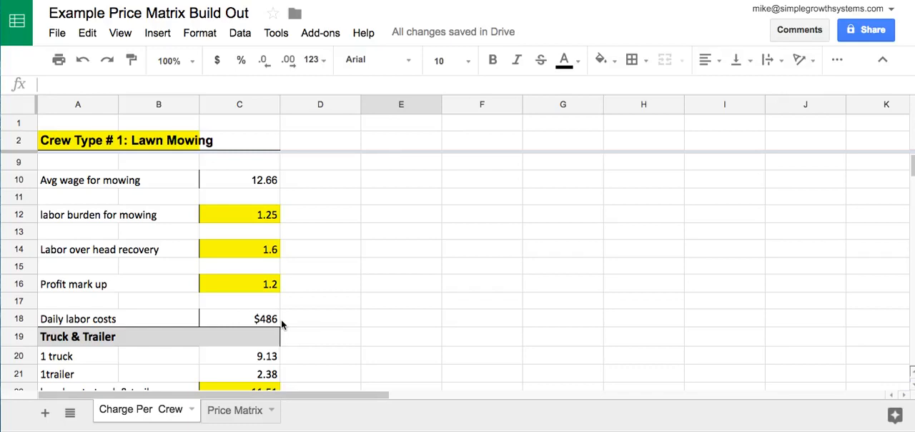
pyautogui.scroll(-3, 307, 288)
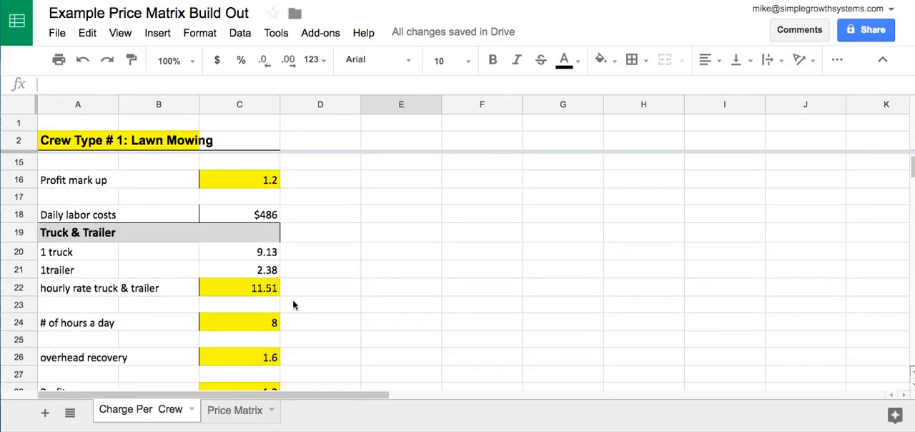
pyautogui.scroll(-3, 279, 323)
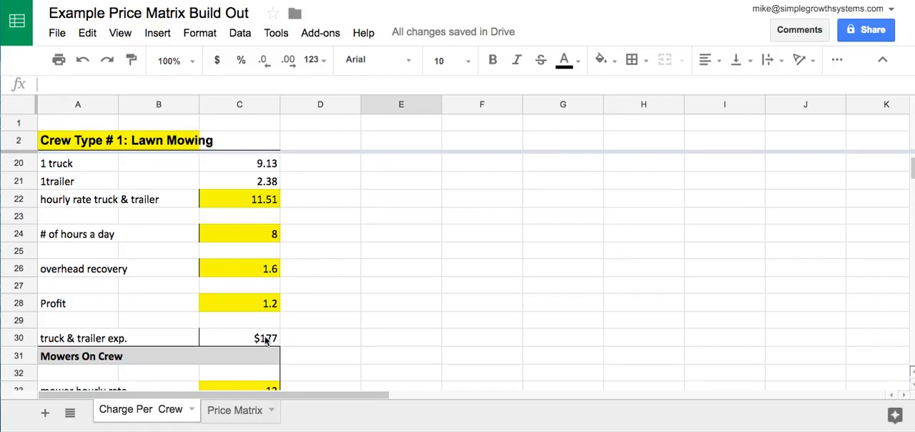
pyautogui.scroll(-2, 313, 337)
pyautogui.scroll(-4, 312, 337)
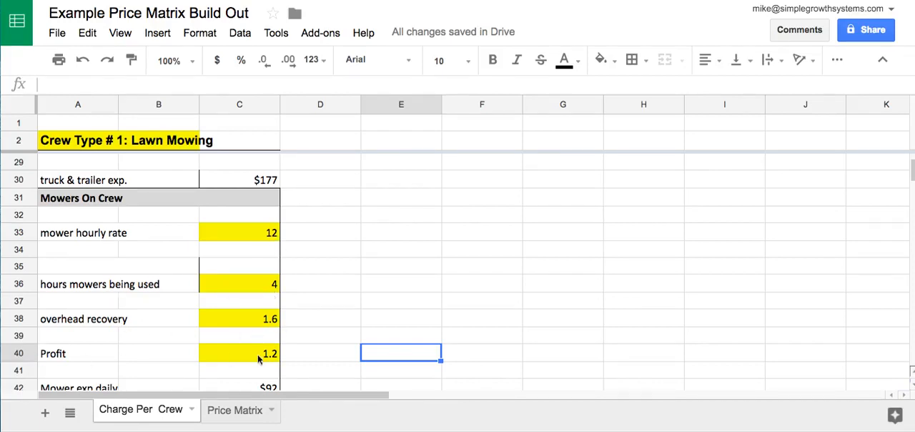
pyautogui.scroll(-3, 263, 354)
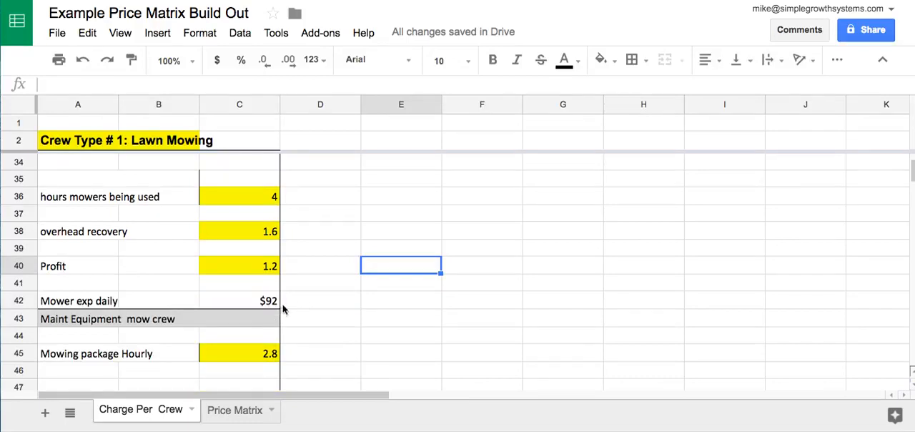
pyautogui.scroll(-5, 335, 314)
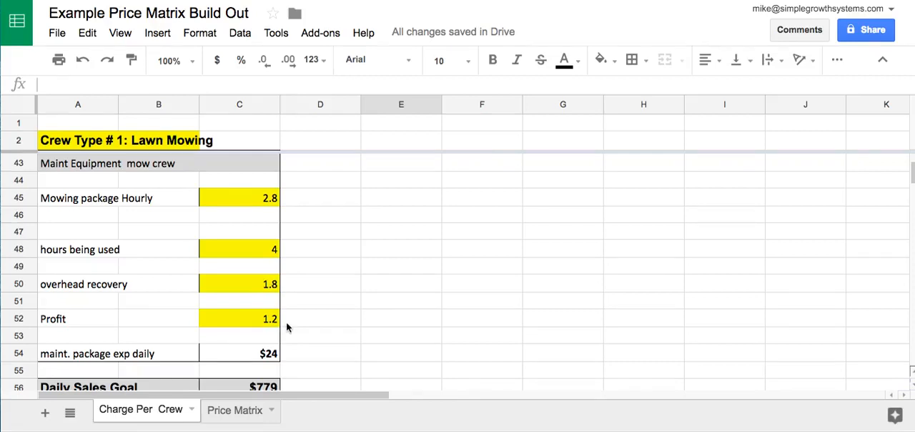
pyautogui.scroll(-1, 297, 321)
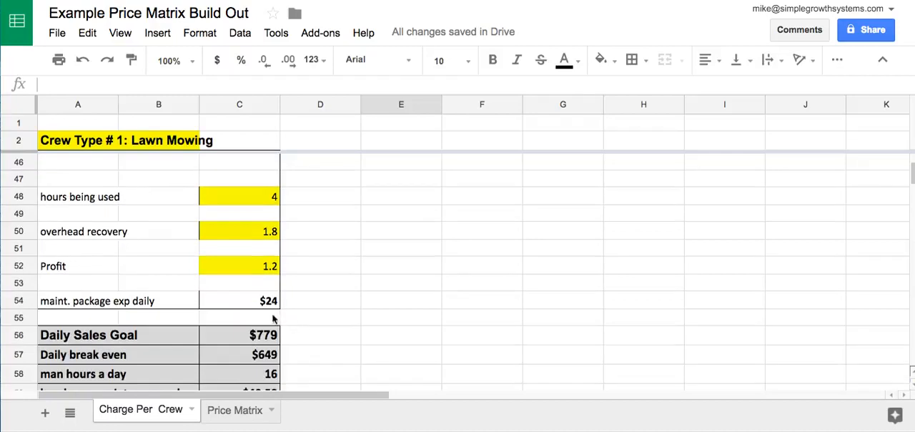
pyautogui.scroll(-2, 320, 300)
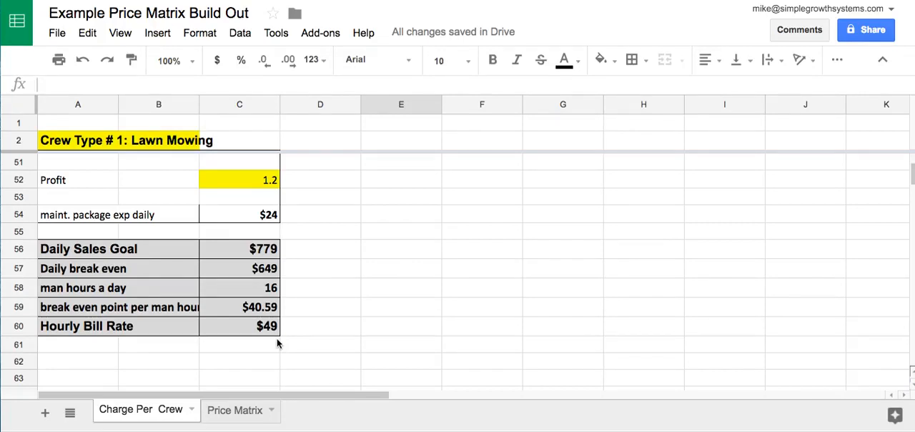
# - Compare the mowing rates, budgeted hours and costs on the Price Matrix sheet with the break-even and bill rates on Charge Per Crew
pyautogui.click(243, 409)
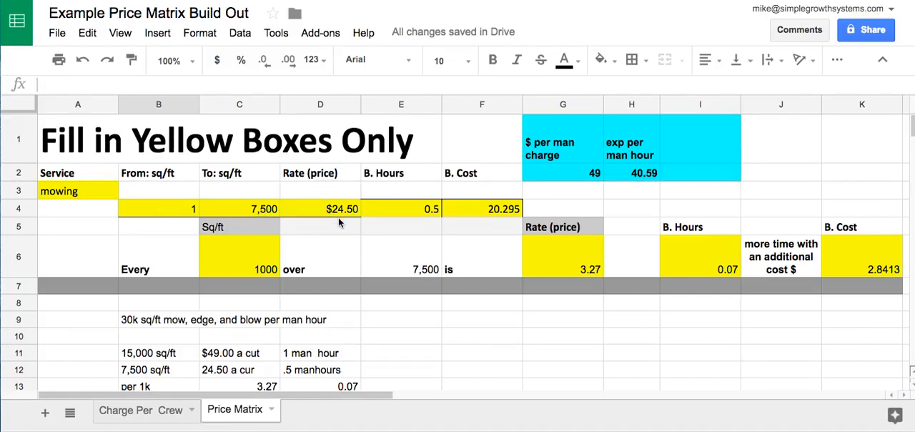
pyautogui.scroll(-1, 353, 236)
pyautogui.scroll(1, 354, 235)
pyautogui.click(126, 417)
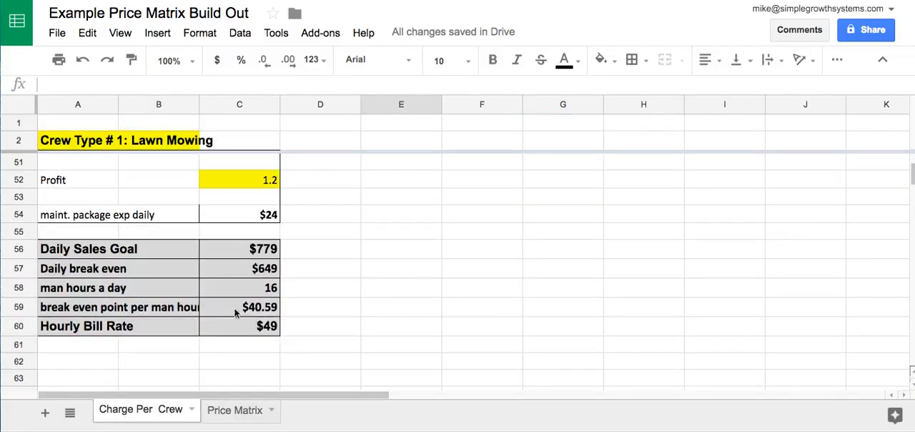
pyautogui.click(234, 411)
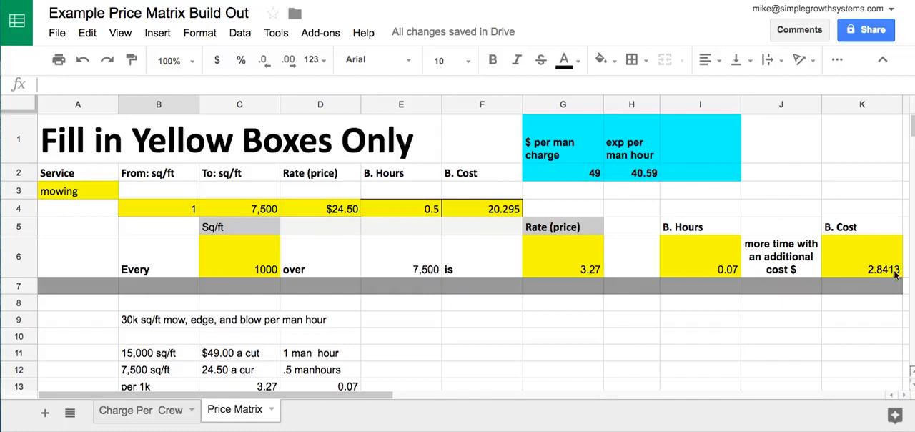
# - Correct the 7,500 sq/ft notes on the Price Matrix sheet to read "24.50 a cut" in C12 and ".5 man hours" in D12
pyautogui.scroll(-2, 533, 365)
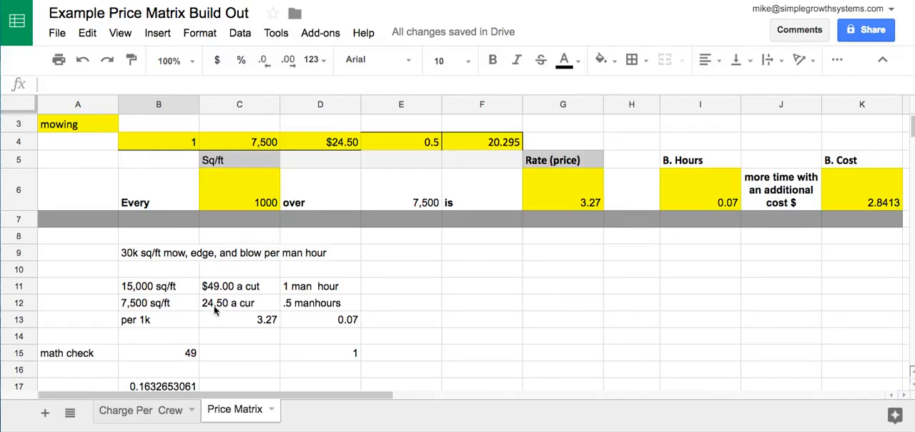
pyautogui.doubleClick(238, 308)
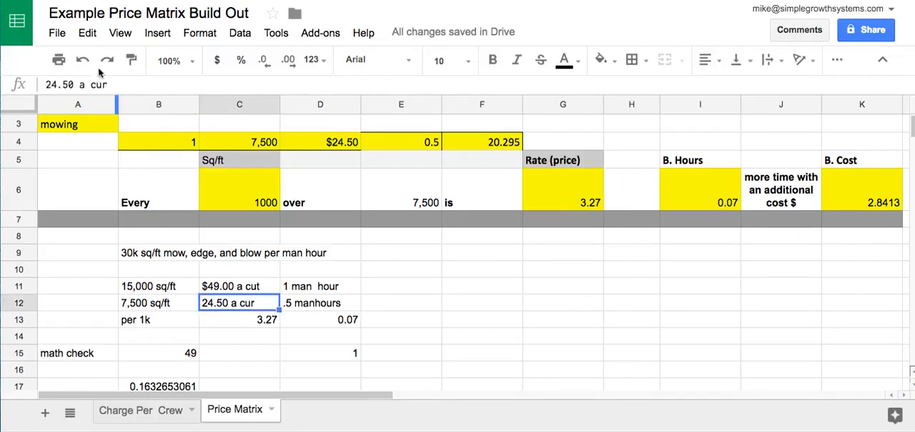
pyautogui.press('BackSpace')
pyautogui.write('t')
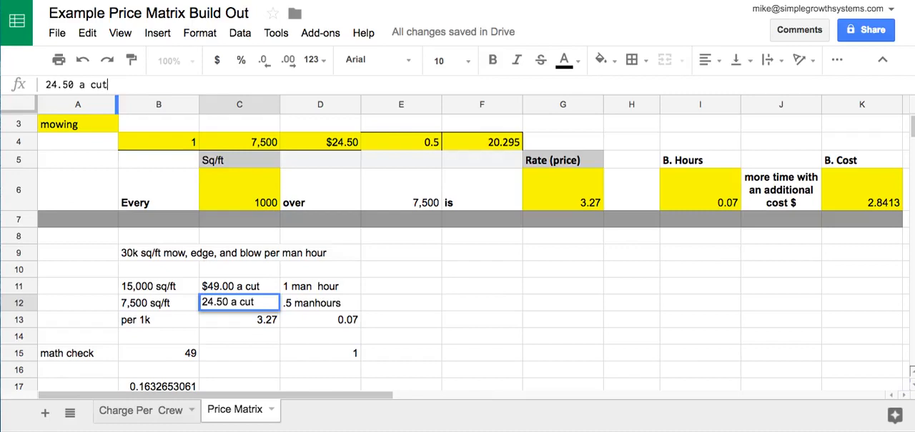
pyautogui.click(333, 308)
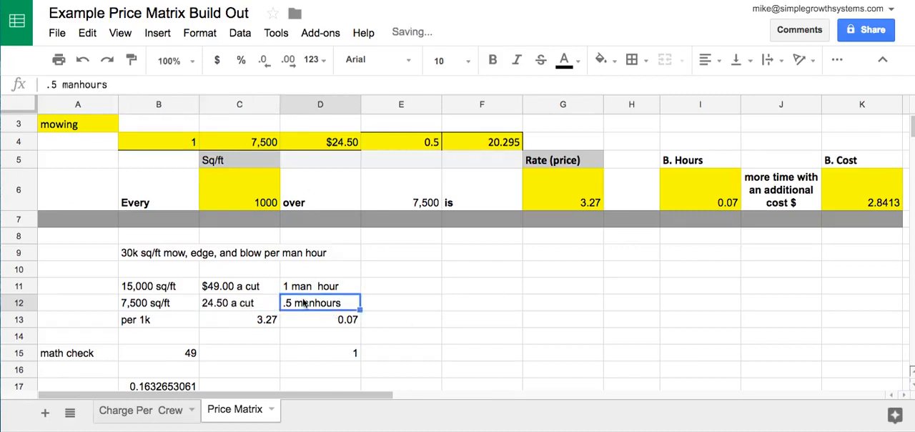
pyautogui.click(81, 84)
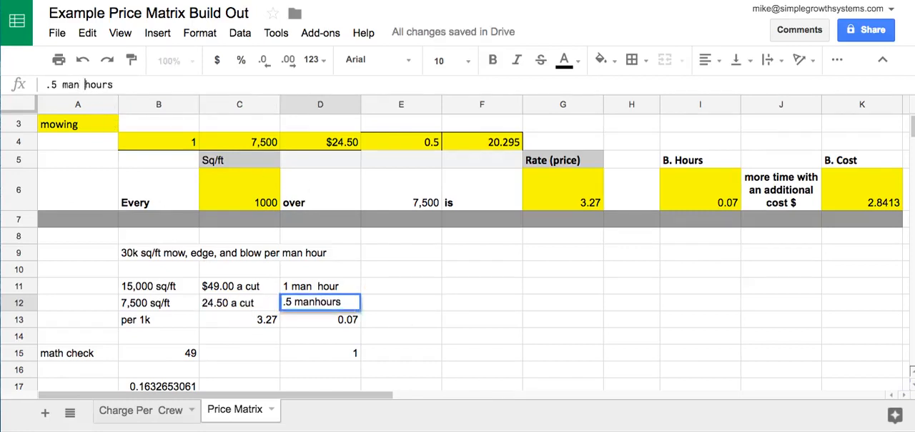
pyautogui.click(419, 336)
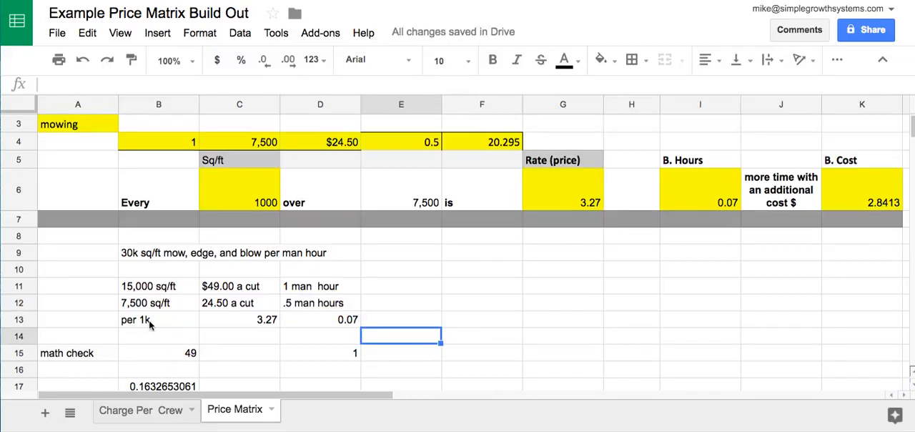
# - Examine the formulas behind the per 1k price, per 1k hours and math check, and compare them with the yellow matrix cells
pyautogui.click(264, 323)
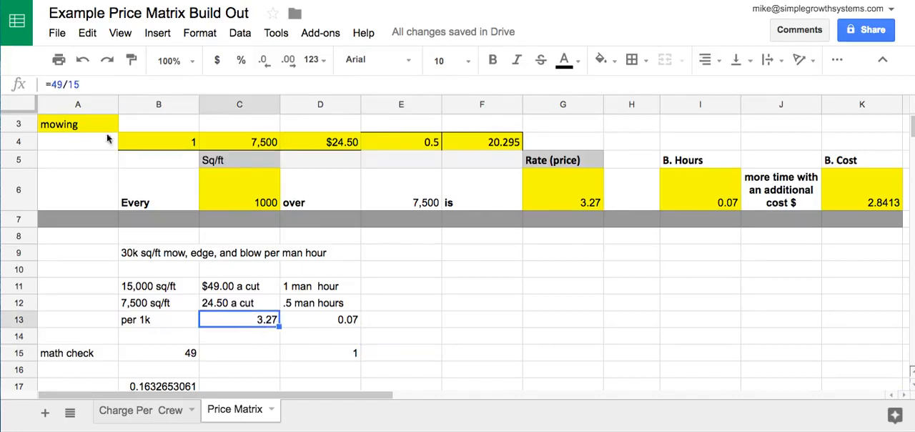
pyautogui.click(348, 323)
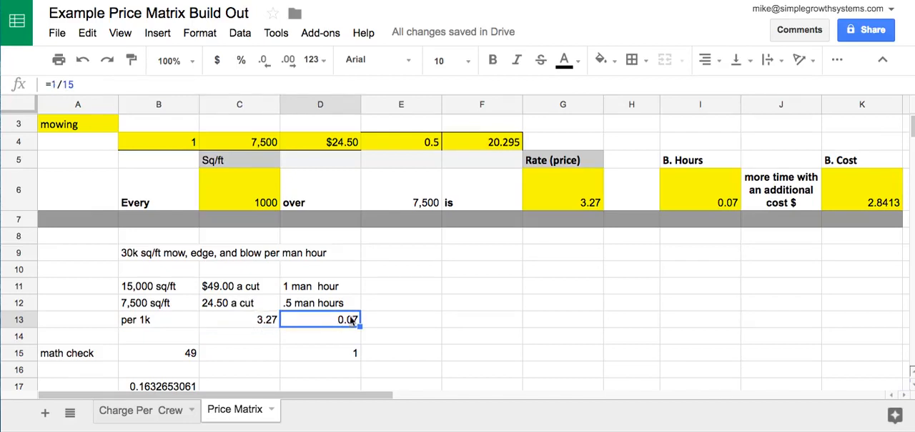
pyautogui.click(329, 336)
pyautogui.scroll(-1, 333, 273)
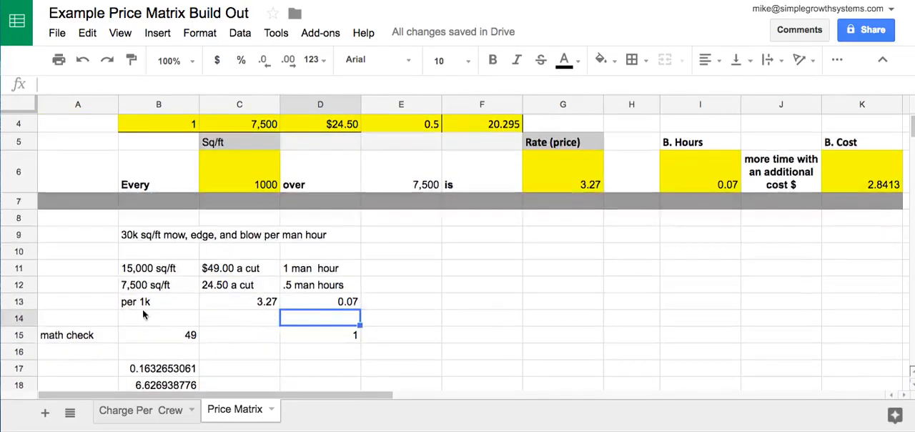
pyautogui.click(171, 340)
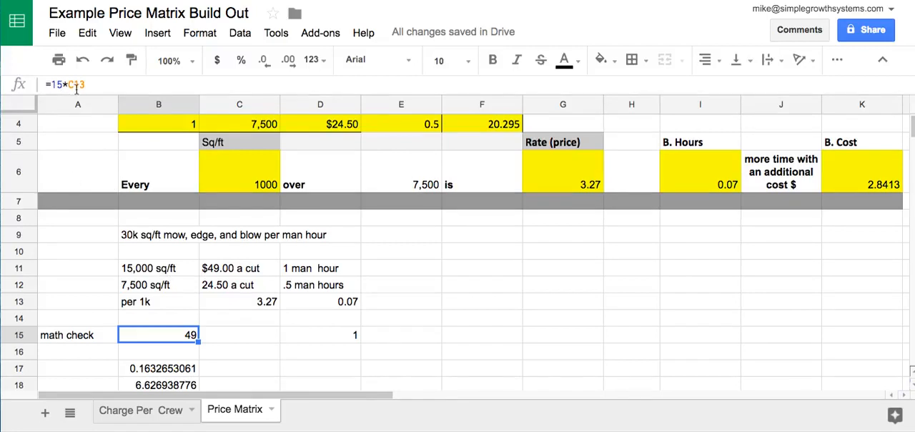
pyautogui.scroll(3, 190, 337)
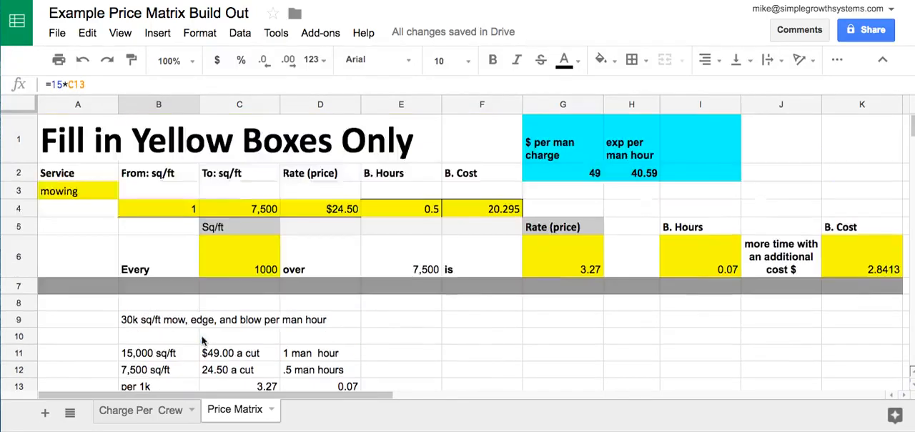
pyautogui.scroll(-4, 493, 311)
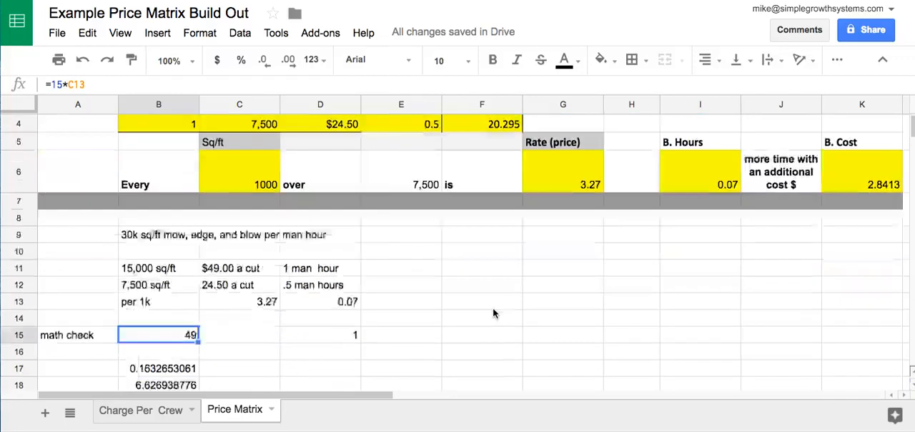
pyautogui.hscroll(1, 493, 311)
pyautogui.scroll(1, 493, 311)
pyautogui.hscroll(-1, 492, 312)
pyautogui.scroll(1, 493, 313)
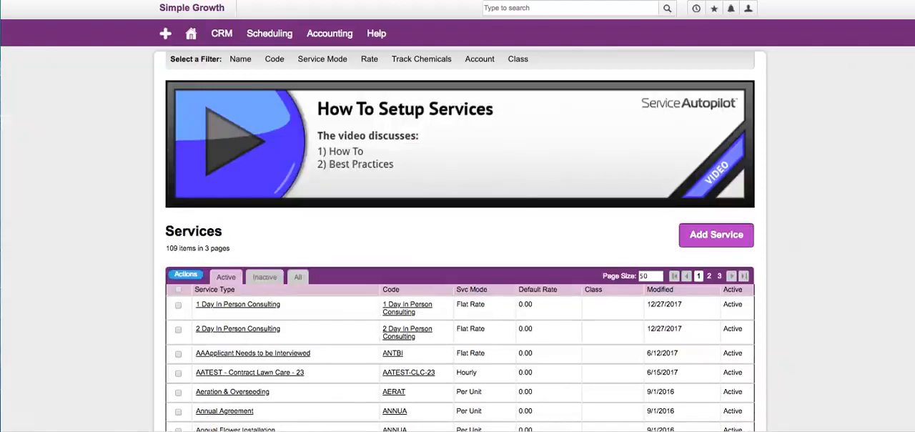
# - Switch to Service Autopilot, open the Services list from the scheduling settings and set its page size to 500
pyautogui.moveTo(263, 35)
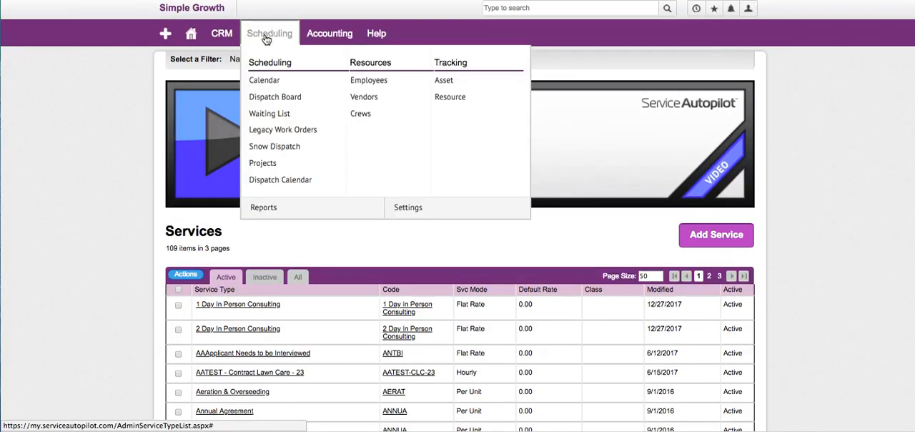
pyautogui.click(410, 209)
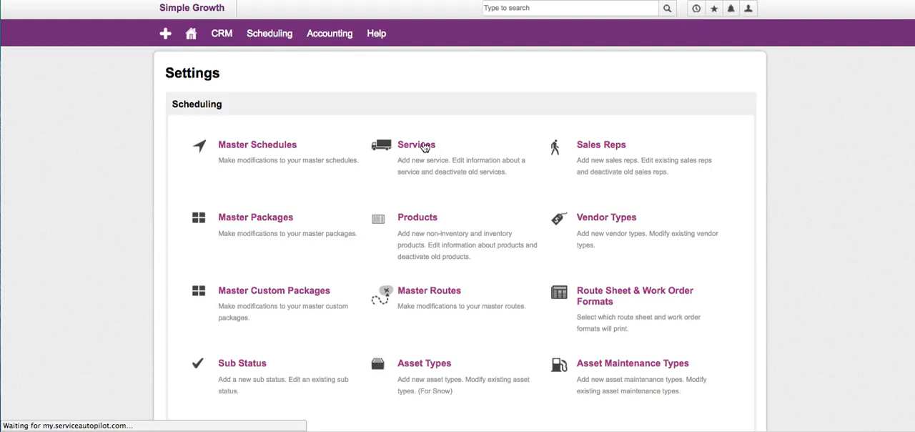
pyautogui.click(425, 147)
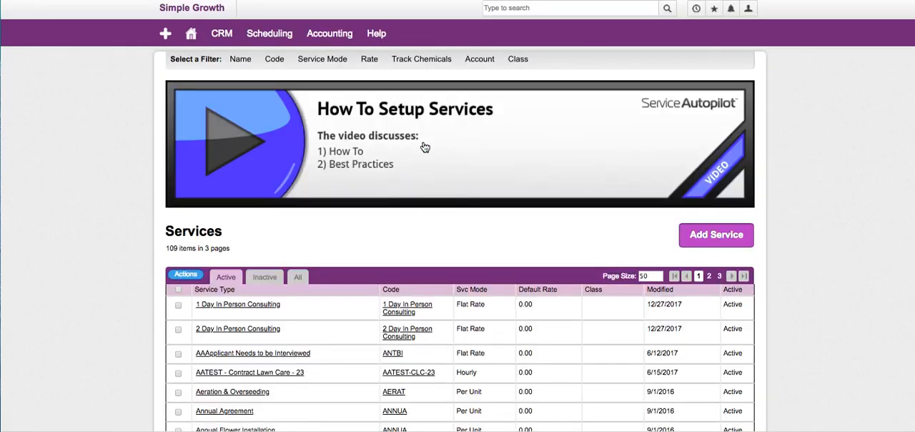
pyautogui.doubleClick(646, 276)
pyautogui.write('500')
pyautogui.press('Return')
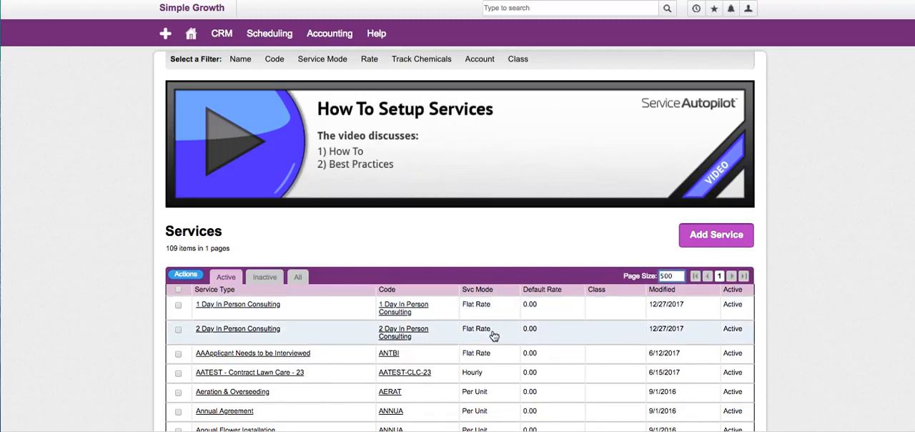
# - Search the services page for "lawn" and open the Lawn Mowing service whose code is Lawn Mowing
pyautogui.scroll(-2, 500, 332)
pyautogui.press('super+f')
pyautogui.write('lawn')
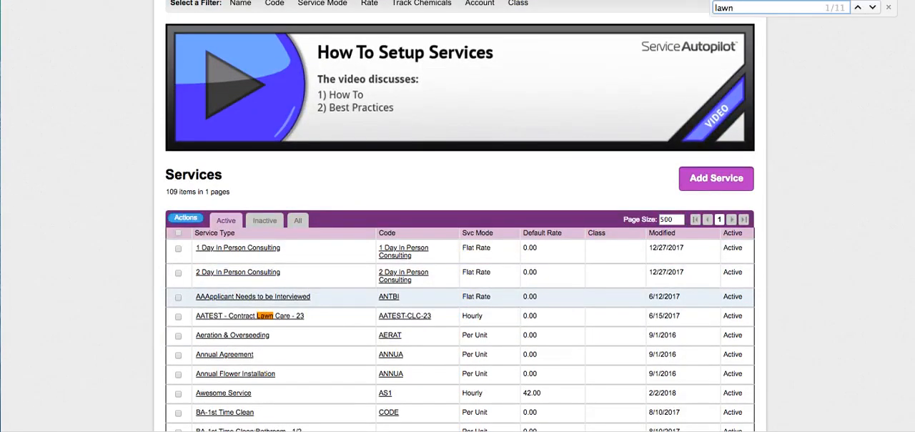
pyautogui.press('Return')
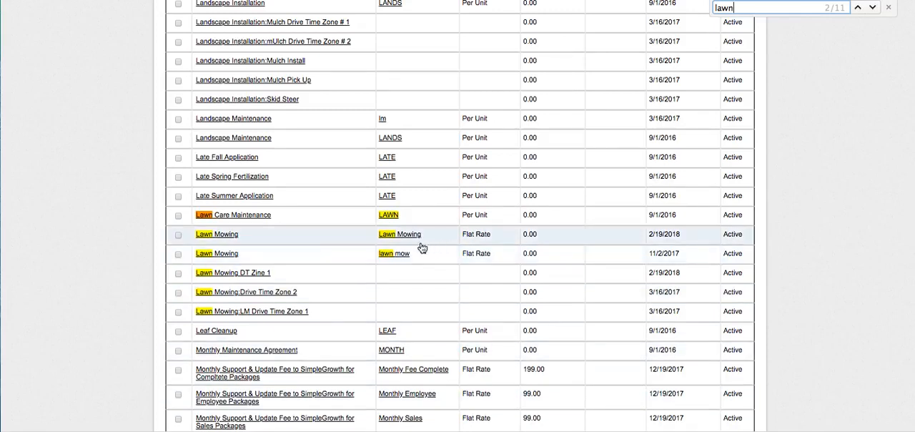
pyautogui.click(221, 236)
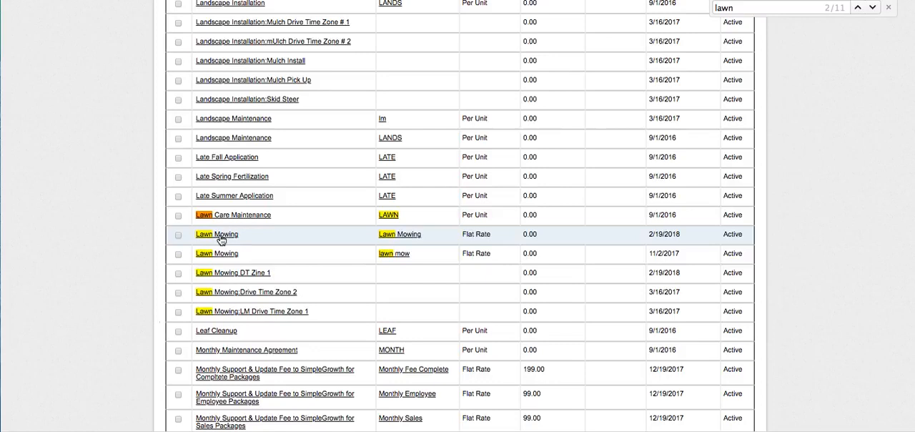
# - Open Property Measurements for the test lead on Roselawn Ave from the lead's additional options
pyautogui.click(308, 44)
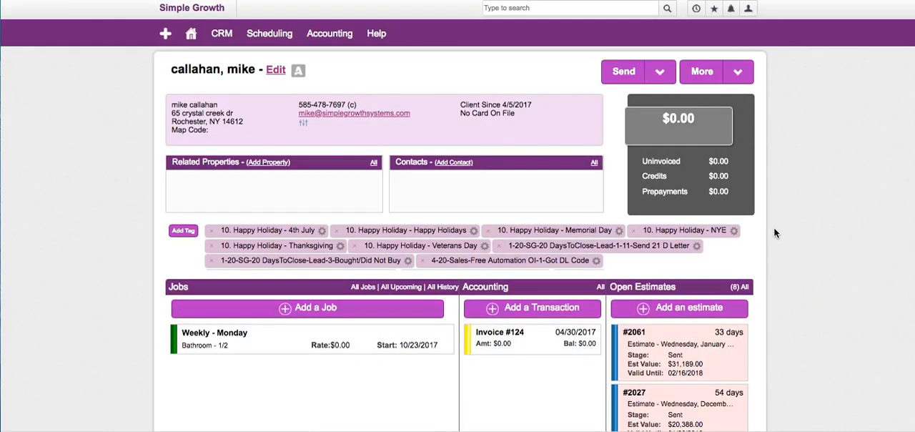
pyautogui.click(738, 73)
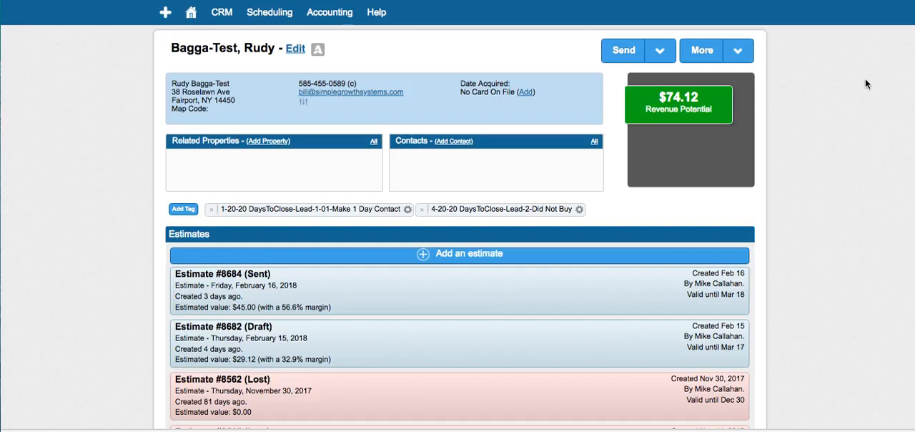
pyautogui.click(740, 50)
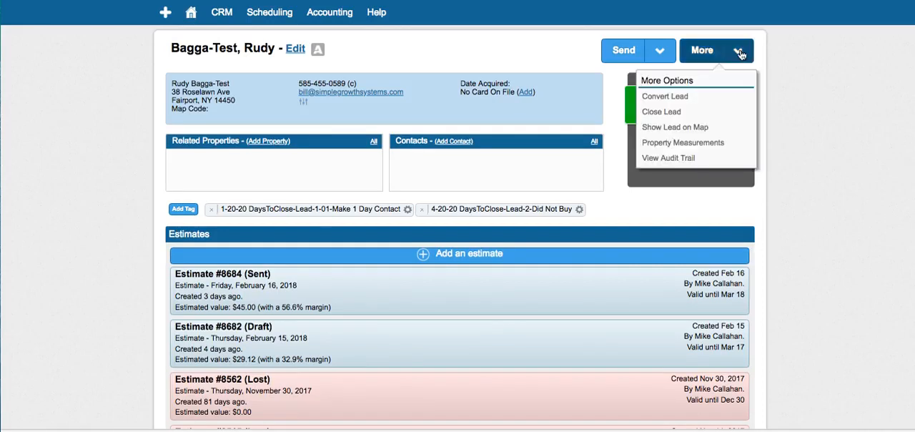
pyautogui.click(706, 145)
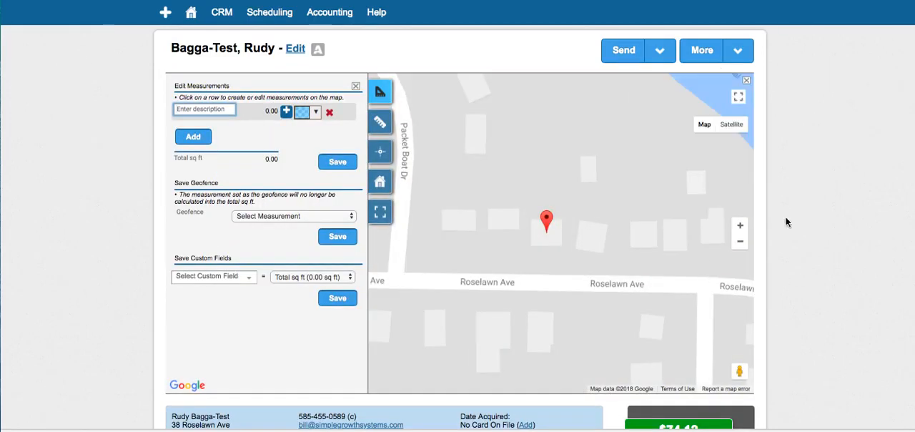
# - Show the map as satellite imagery and outline the marked property as an area measurement, from the street to the canal bank
pyautogui.click(732, 125)
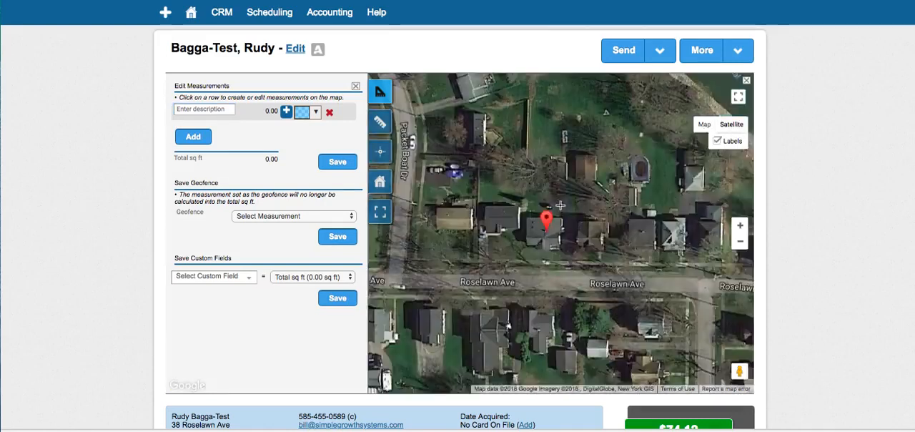
pyautogui.moveTo(545, 176); pyautogui.dragTo(544, 221)
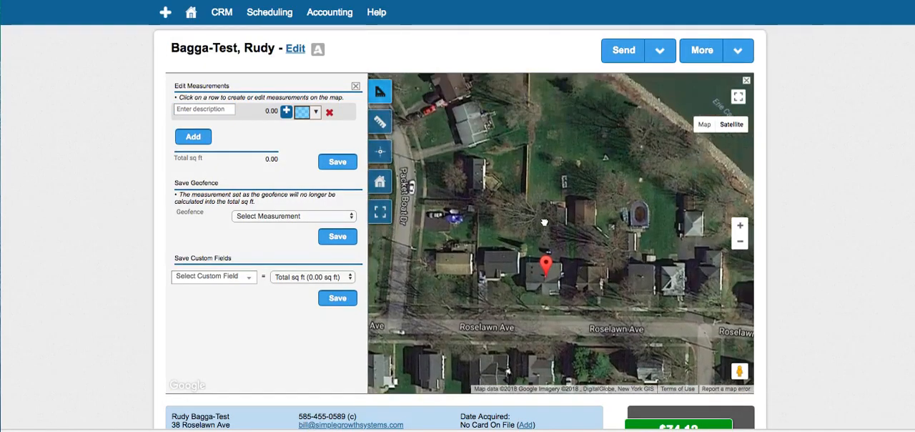
pyautogui.moveTo(538, 113); pyautogui.dragTo(532, 184)
pyautogui.click(523, 128)
pyautogui.click(576, 166)
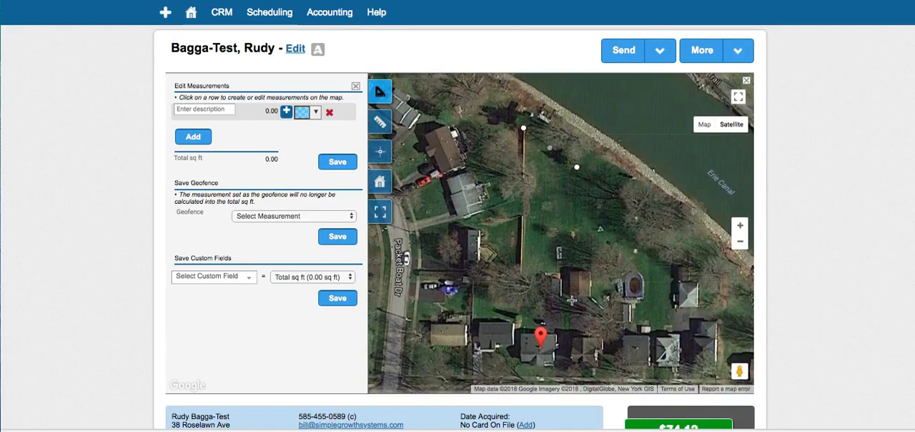
pyautogui.click(565, 375)
pyautogui.click(515, 377)
pyautogui.click(519, 157)
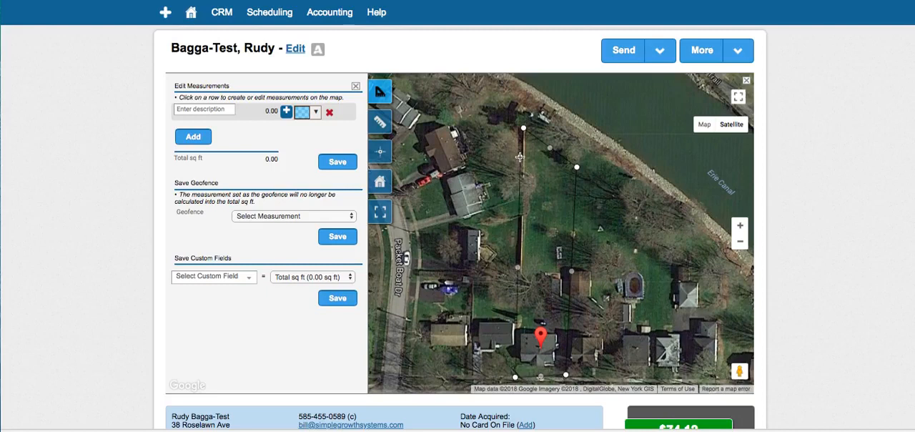
pyautogui.doubleClick(520, 145)
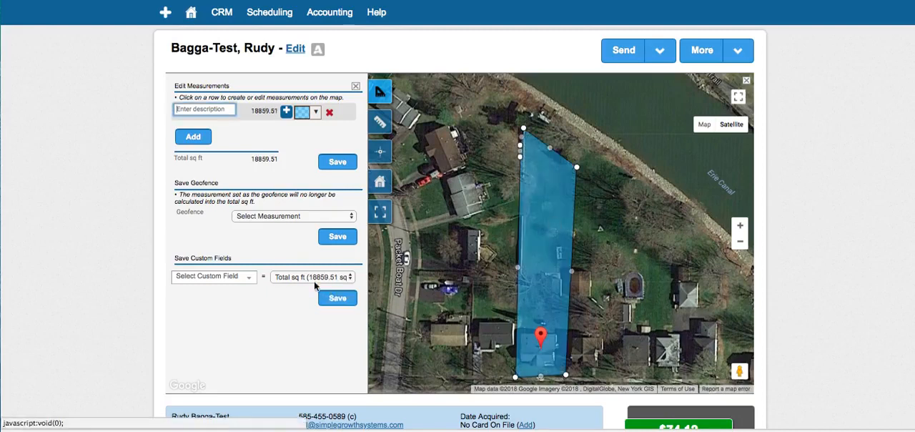
# - Assign the total square footage to the Turf Sq. Ft. custom field and save it
pyautogui.click(229, 279)
pyautogui.click(229, 279)
pyautogui.scroll(-5, 232, 325)
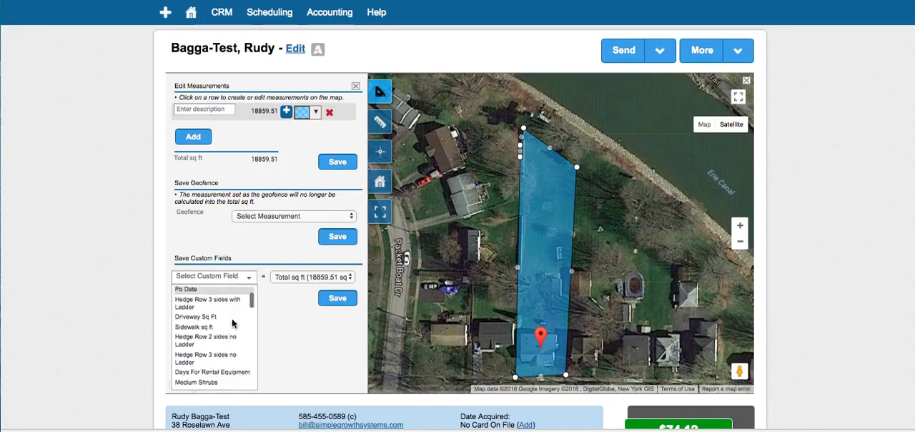
pyautogui.scroll(-10, 232, 323)
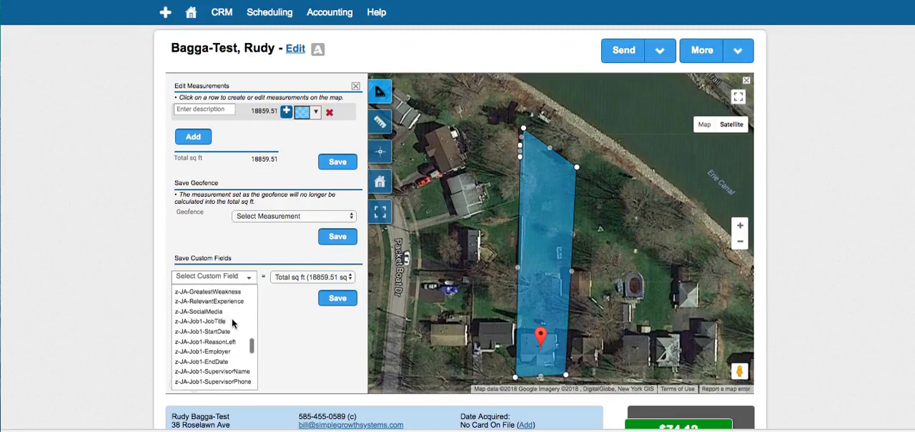
pyautogui.scroll(-3, 231, 321)
pyautogui.scroll(8, 231, 318)
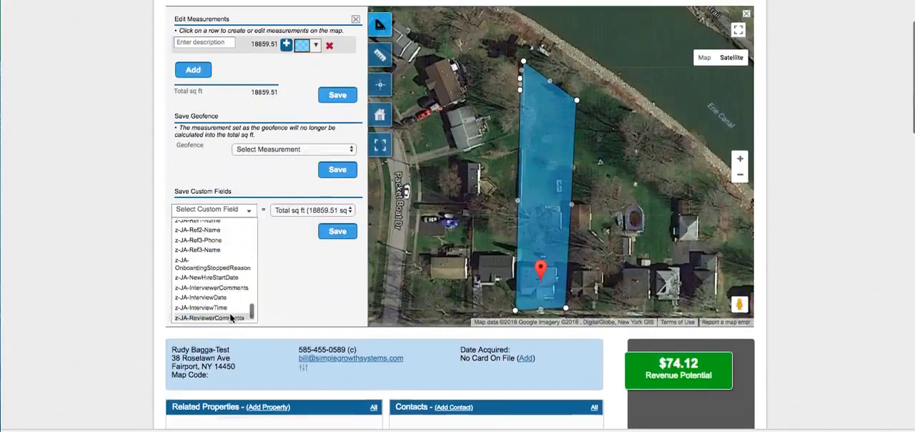
pyautogui.scroll(10, 230, 317)
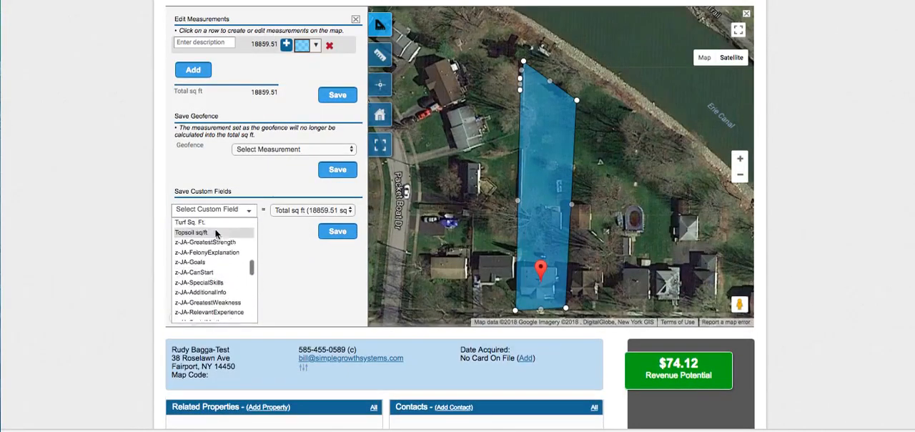
pyautogui.click(205, 224)
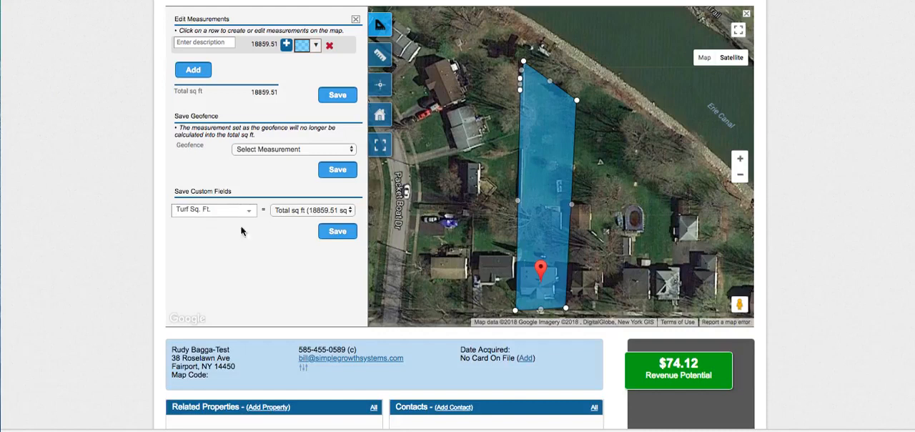
pyautogui.click(339, 232)
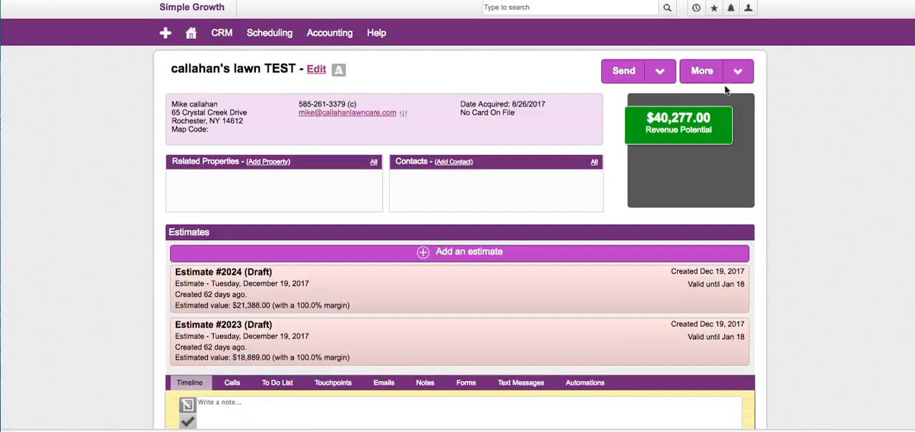
# - Add a new estimate for the lawn test account and load the Lawn Care with Pricing template into it
pyautogui.click(464, 254)
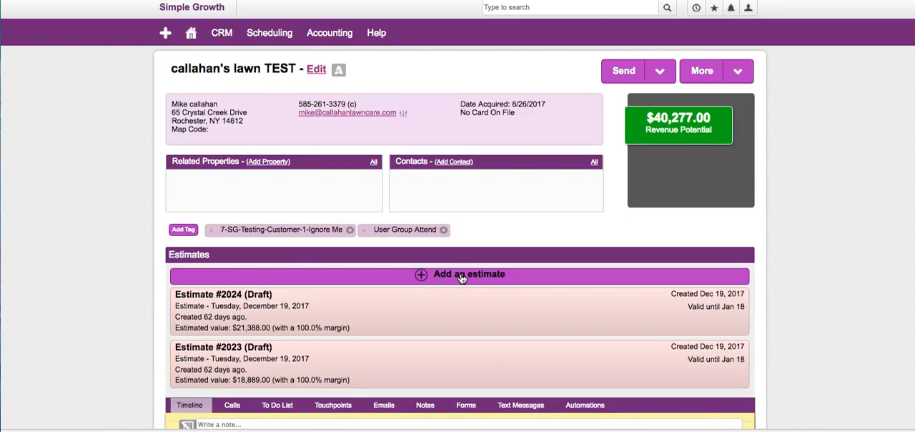
pyautogui.click(461, 276)
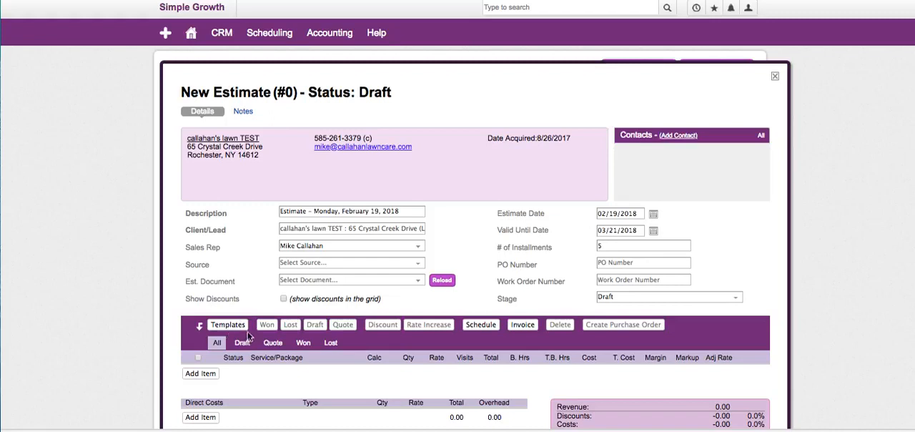
pyautogui.scroll(-5, 243, 329)
pyautogui.click(228, 148)
pyautogui.click(338, 157)
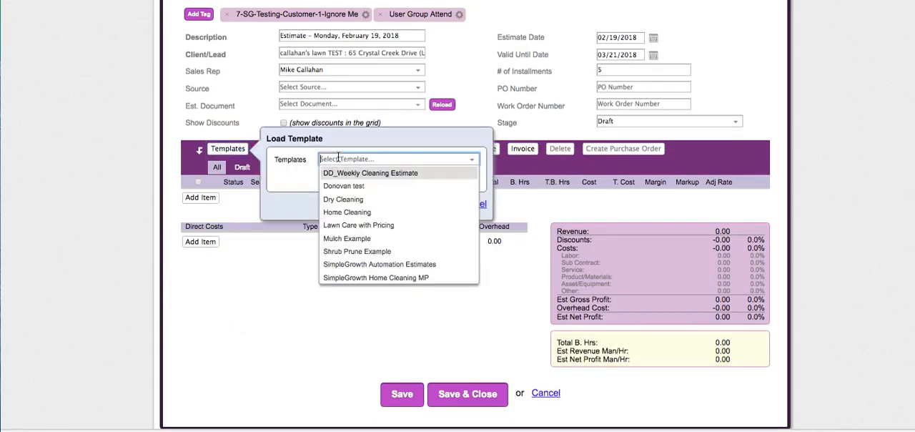
pyautogui.click(358, 225)
pyautogui.click(409, 209)
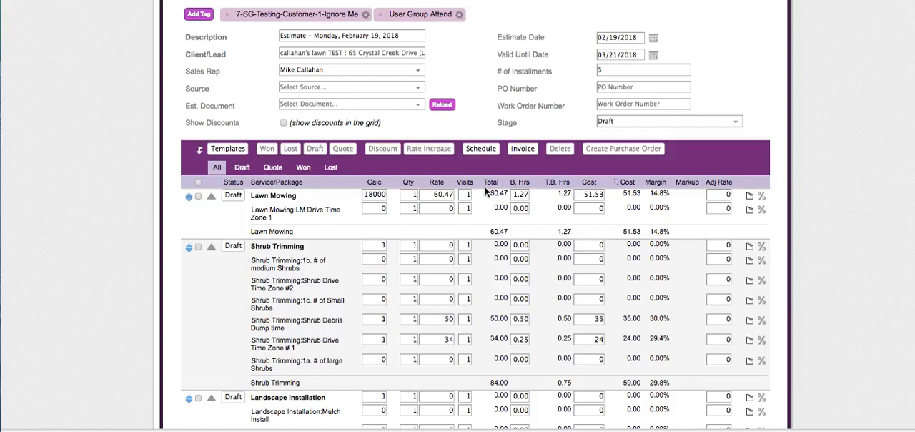
# - Set the LM Drive Time Zone 1 line under Lawn Mowing to a Calc of 1 and a rate of 10
pyautogui.scroll(5, 486, 192)
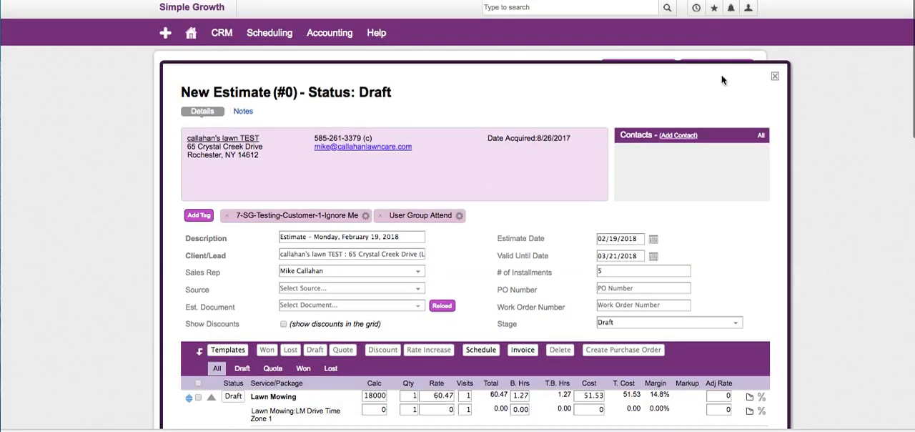
pyautogui.doubleClick(721, 70)
pyautogui.scroll(-5, 501, 214)
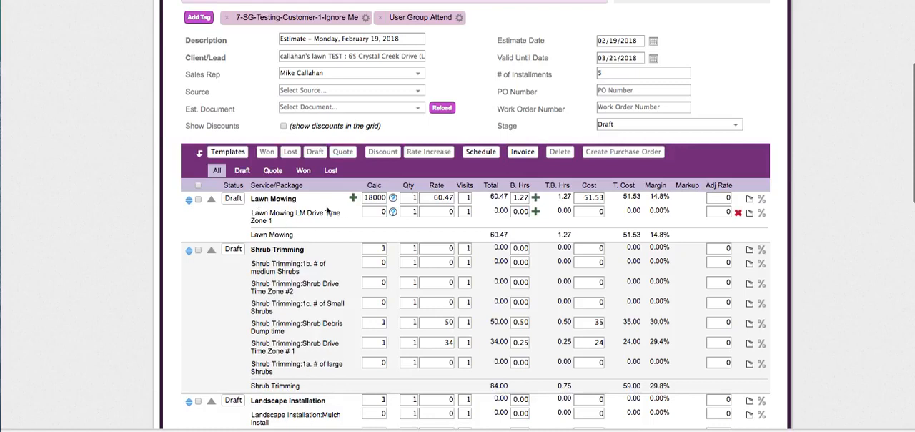
pyautogui.click(378, 209)
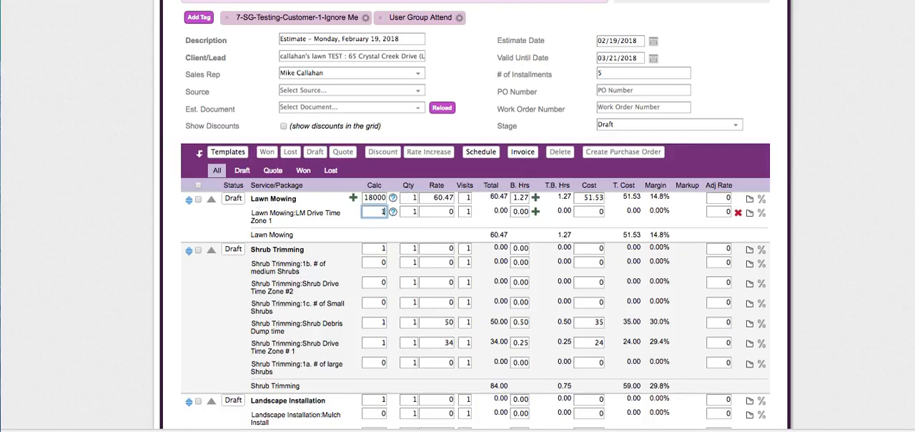
pyautogui.click(427, 212)
pyautogui.write('10')
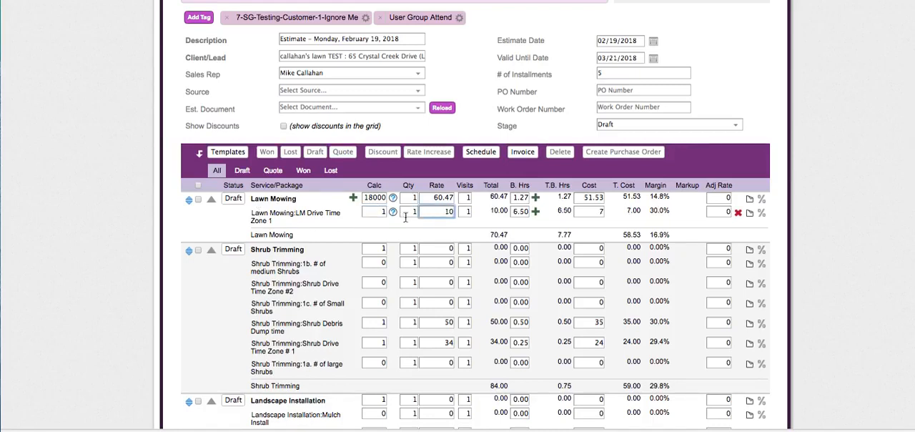
pyautogui.click(523, 208)
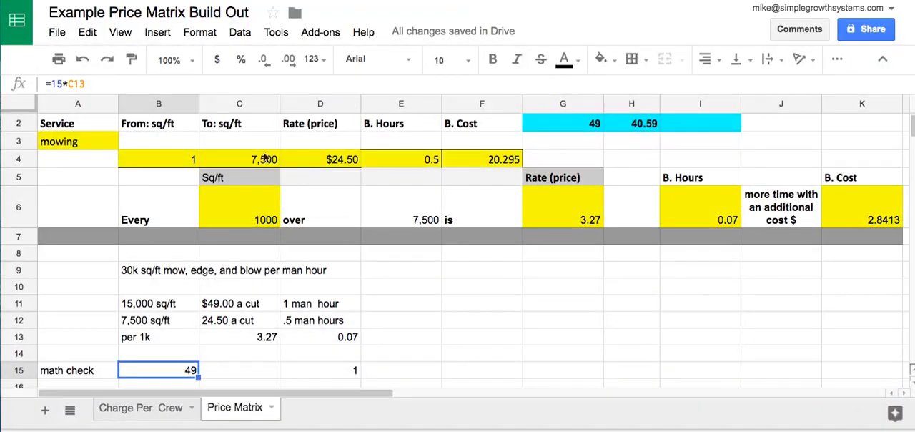
# - Review the daily goal and hourly rate figures on the Charge Per Crew sheet, and return to the Price Matrix sheet
pyautogui.click(175, 411)
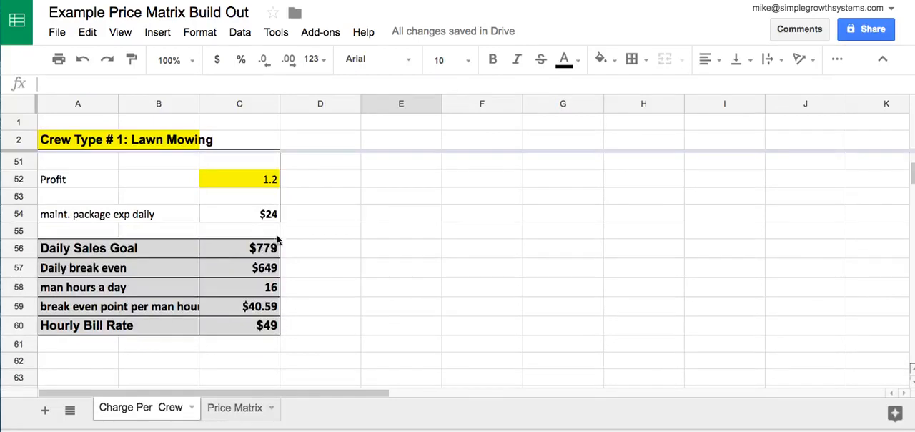
pyautogui.click(215, 409)
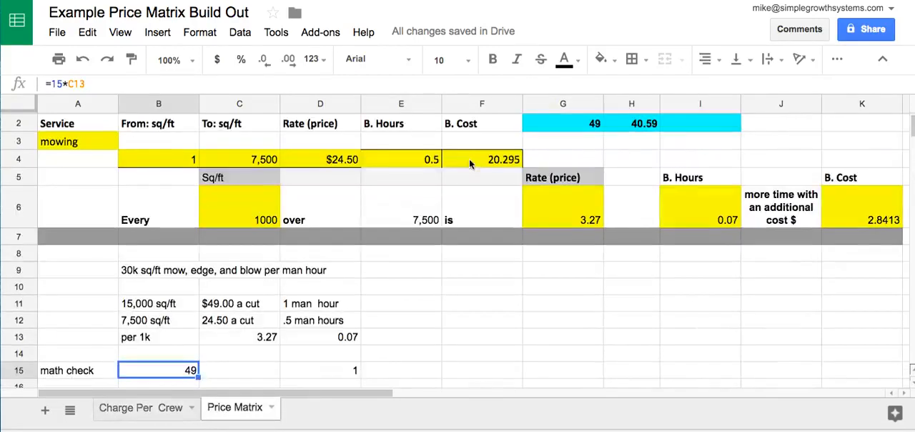
pyautogui.scroll(2, 231, 213)
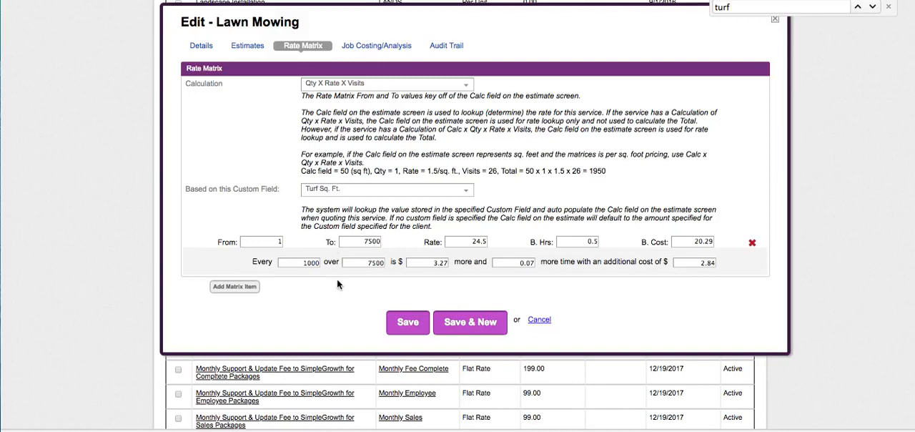
# - Check the Lawn Mowing service's rate matrix in Service Autopilot and close the new estimate without saving
pyautogui.scroll(3, 706, 280)
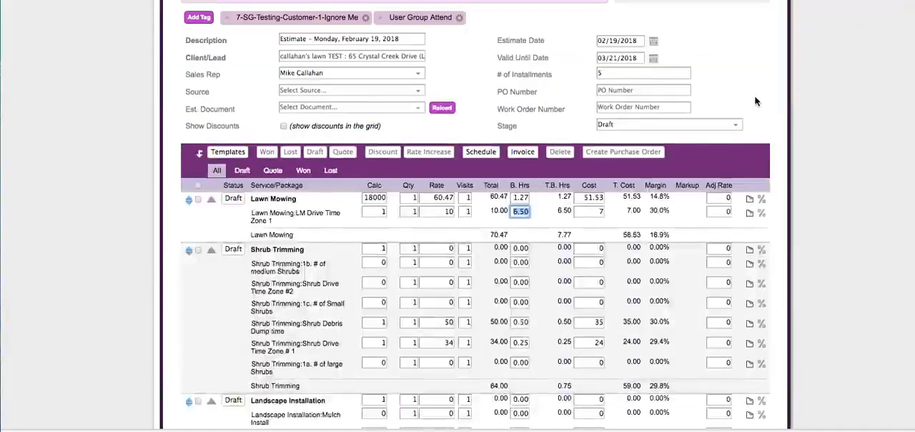
pyautogui.scroll(3, 757, 100)
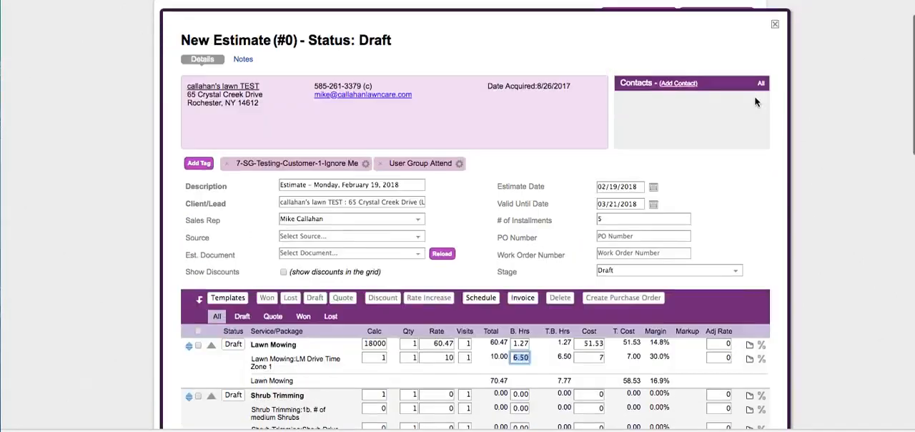
pyautogui.click(774, 25)
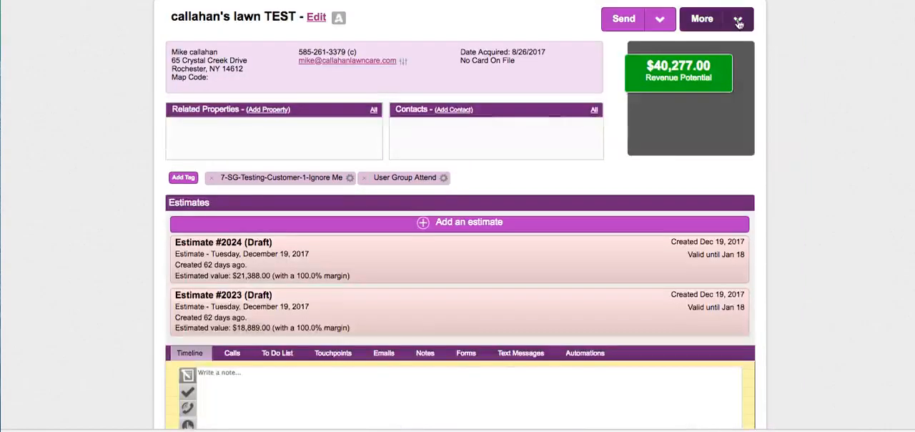